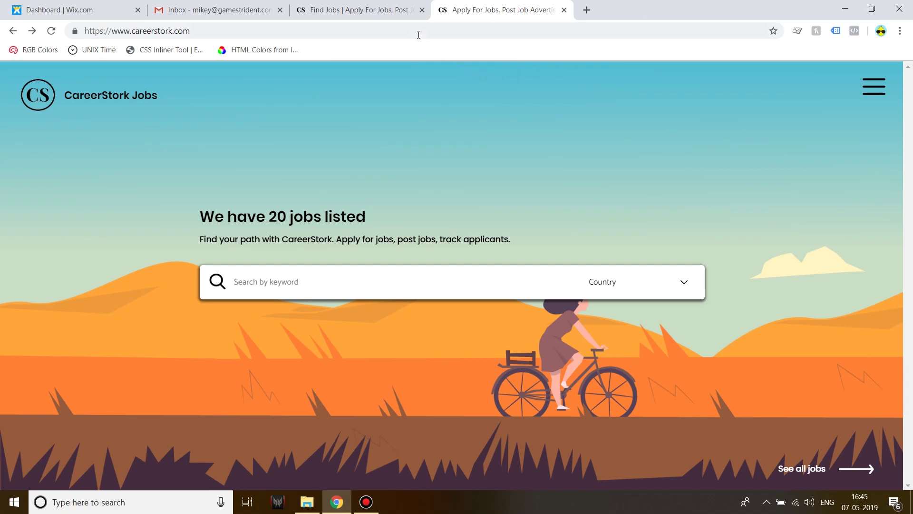
- Search for 'digital' jobs with United States selected as the country
left_click_drag(265, 213, 309, 213)
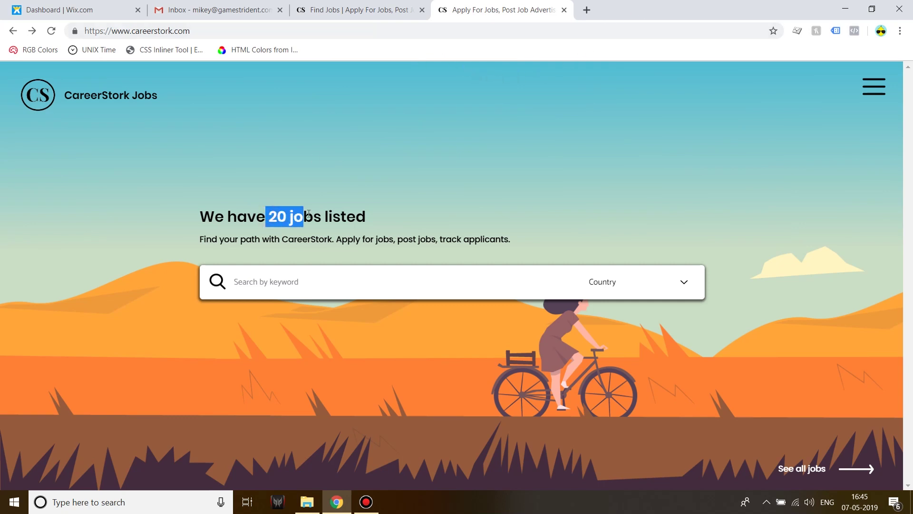
left_click(336, 216)
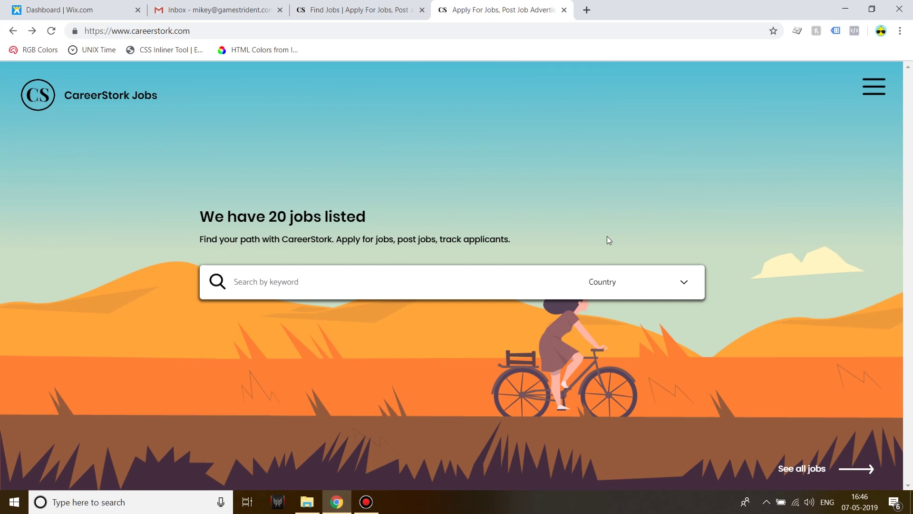
left_click(357, 288)
type("digital")
left_click(678, 285)
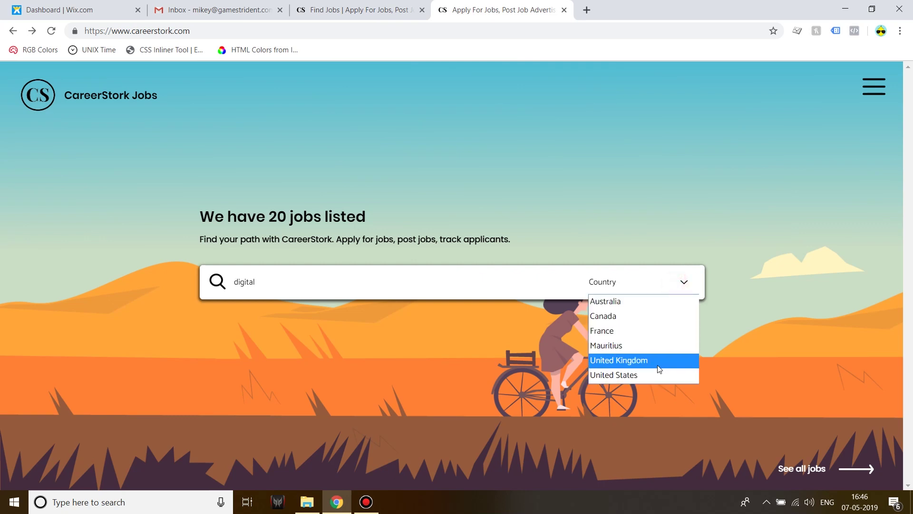
left_click(645, 378)
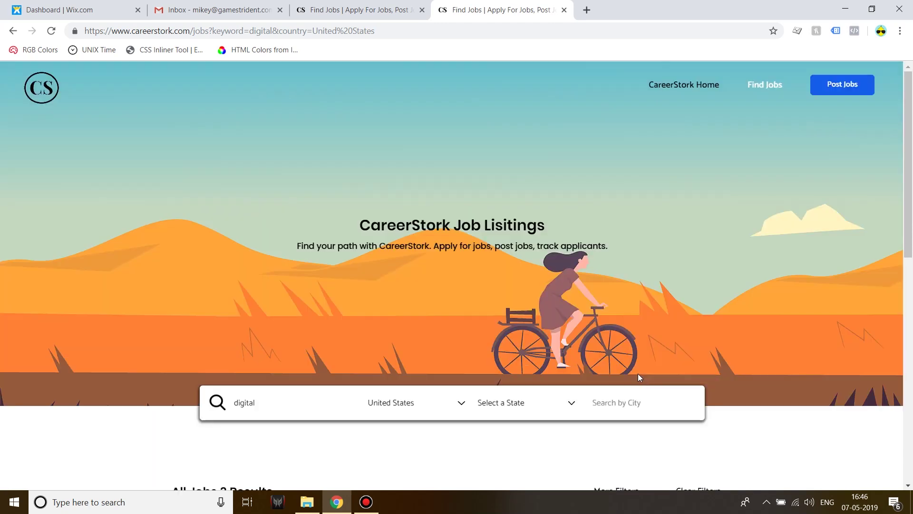
scroll(638, 373, "down", 1)
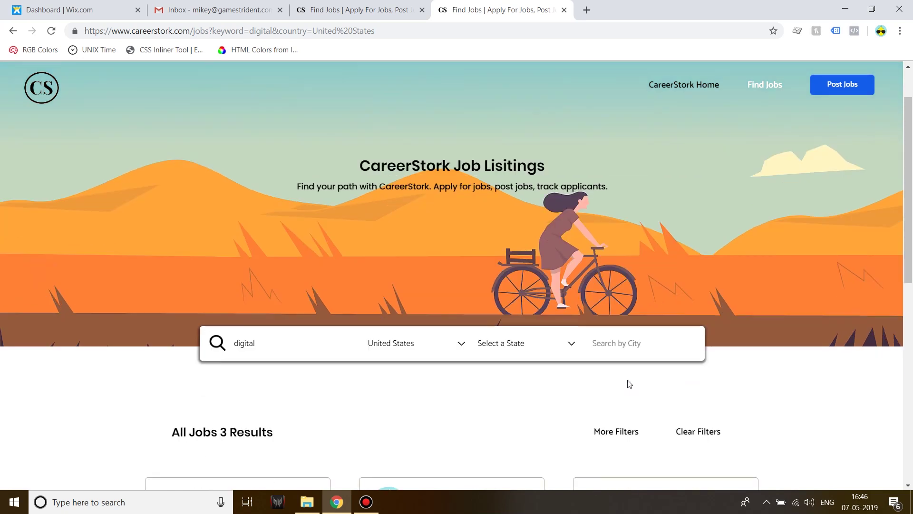
- Rerun the digital search with United States kept and browse the US states list
left_click(255, 343)
left_click(417, 346)
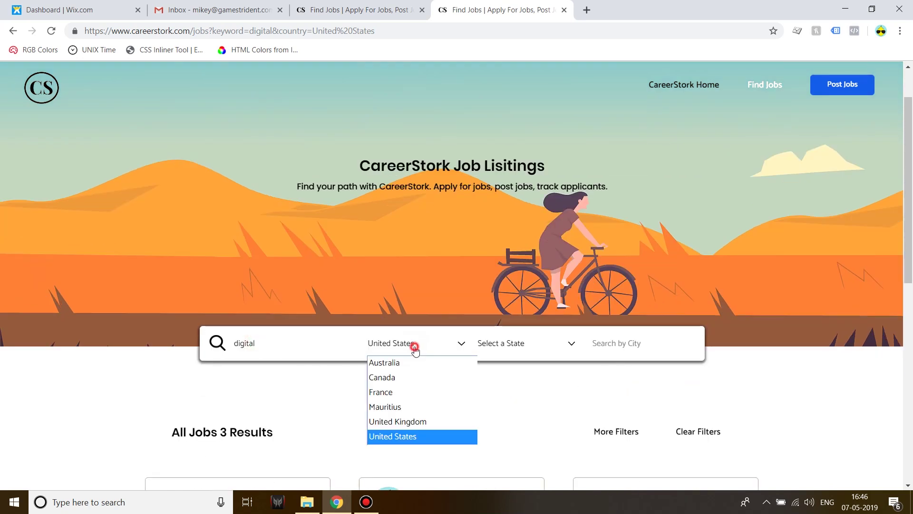
left_click(439, 299)
scroll(439, 300, "down", 1)
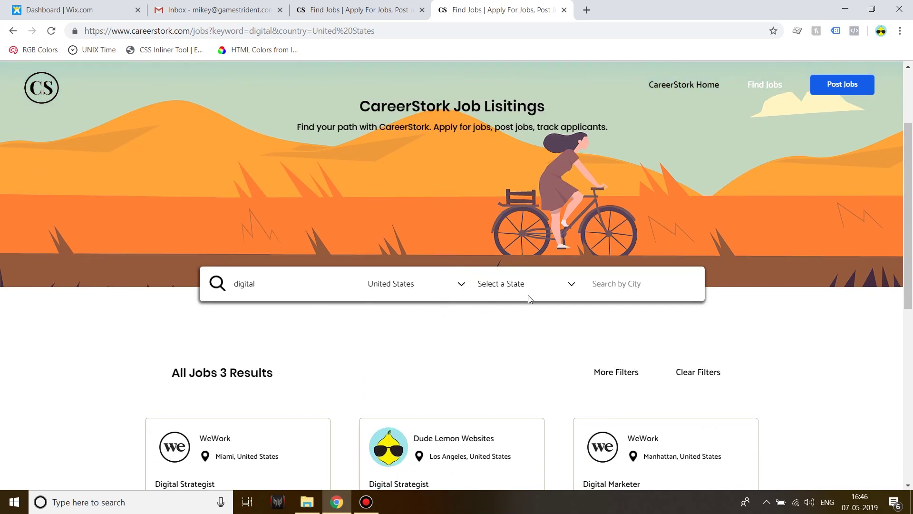
left_click(536, 283)
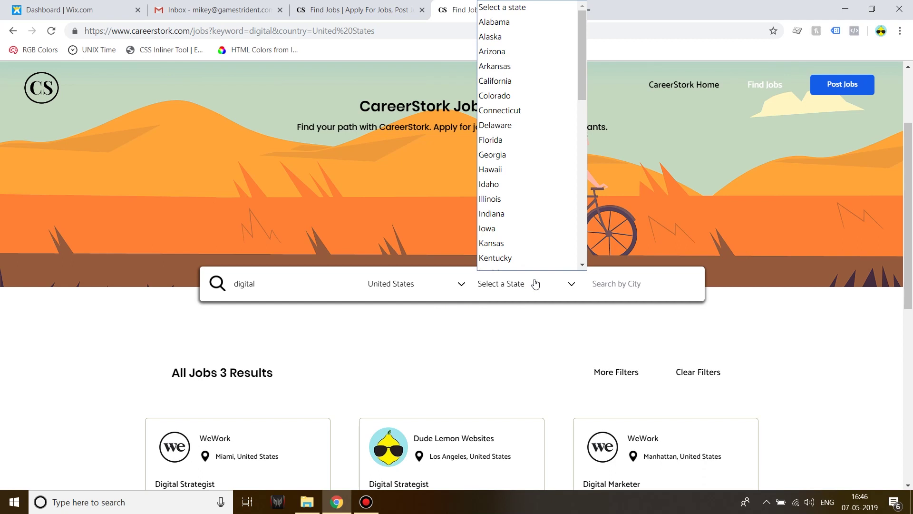
scroll(531, 267, "down", 3)
- Switch the country to Australia, then Canada, viewing each state and province list
left_click(450, 287)
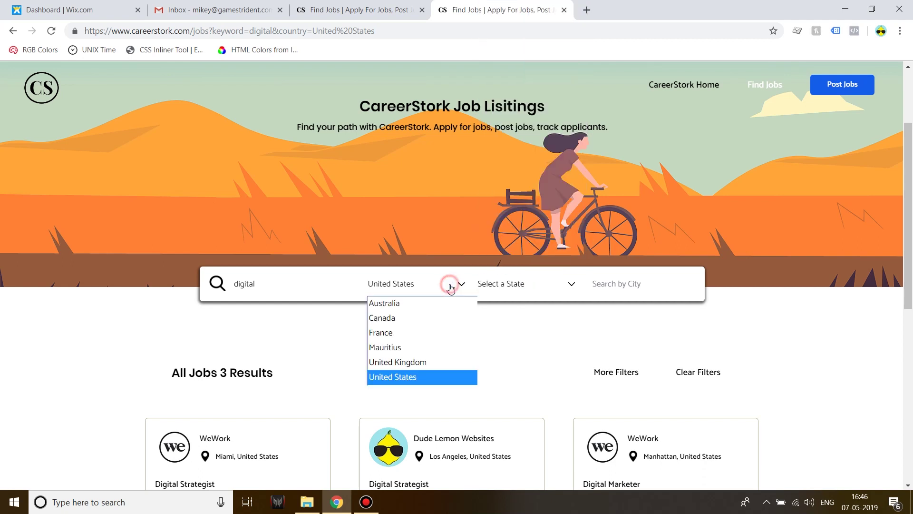
left_click(433, 304)
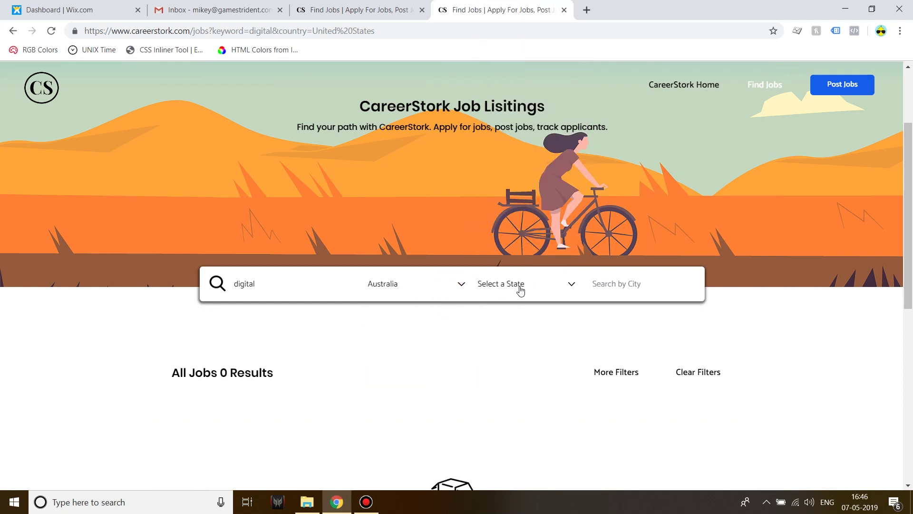
left_click(521, 288)
left_click(451, 288)
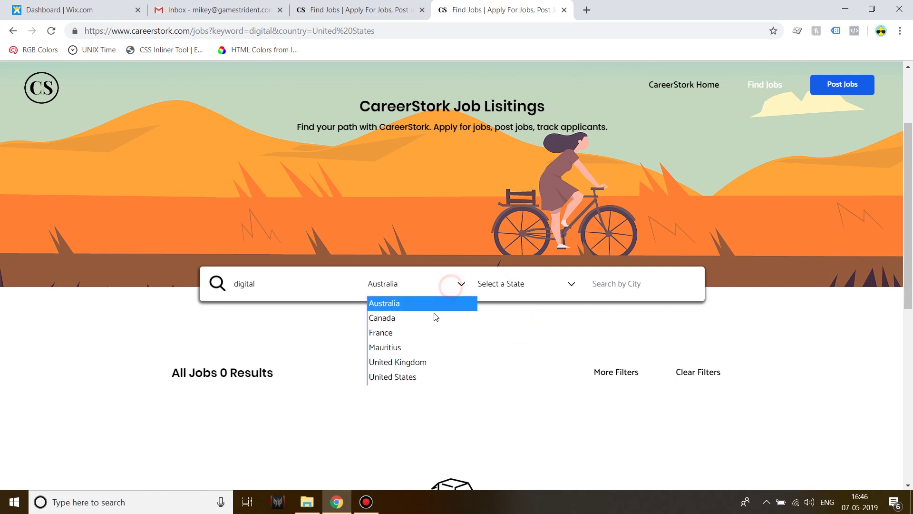
left_click(435, 317)
left_click(508, 289)
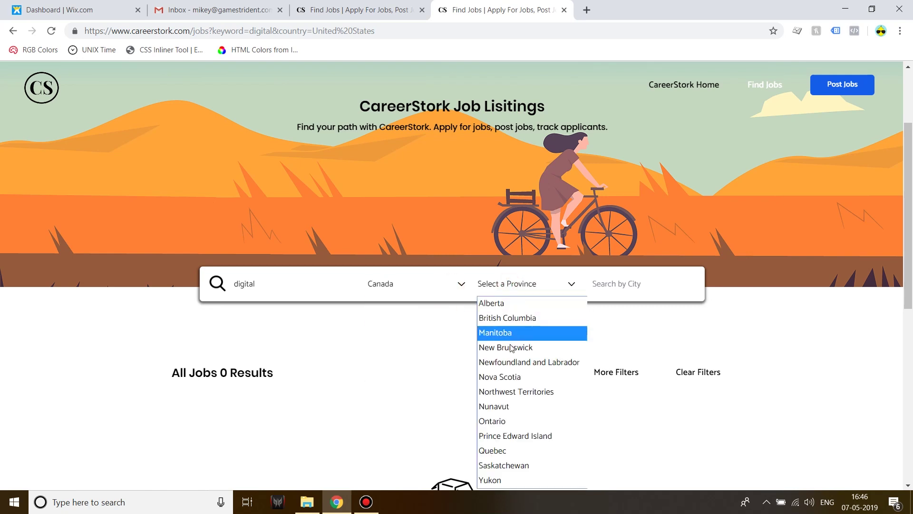
- Switch the country to France, viewing its region list, then to Mauritius
left_click(446, 290)
left_click(425, 339)
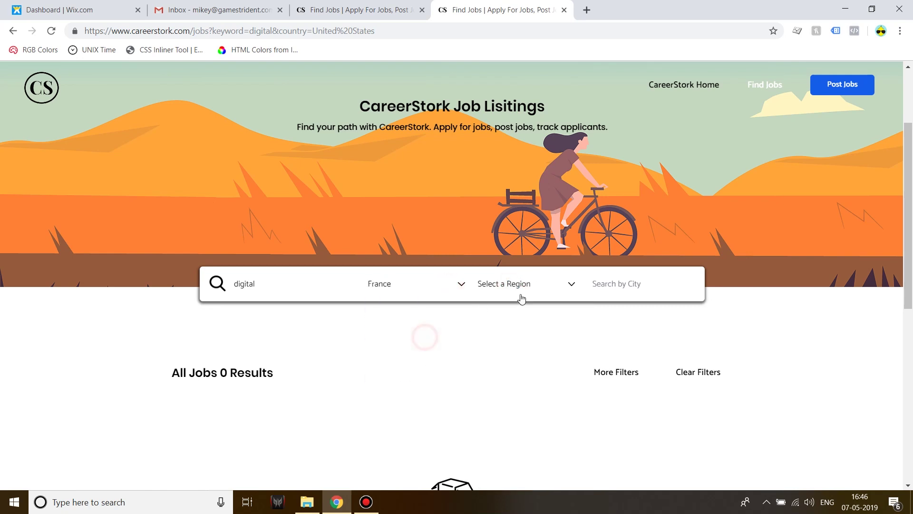
left_click(538, 284)
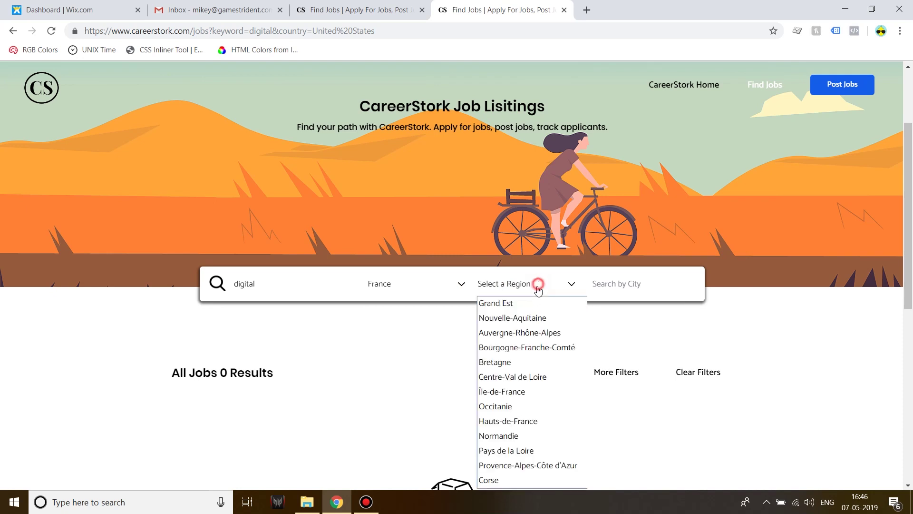
left_click(446, 284)
left_click(428, 346)
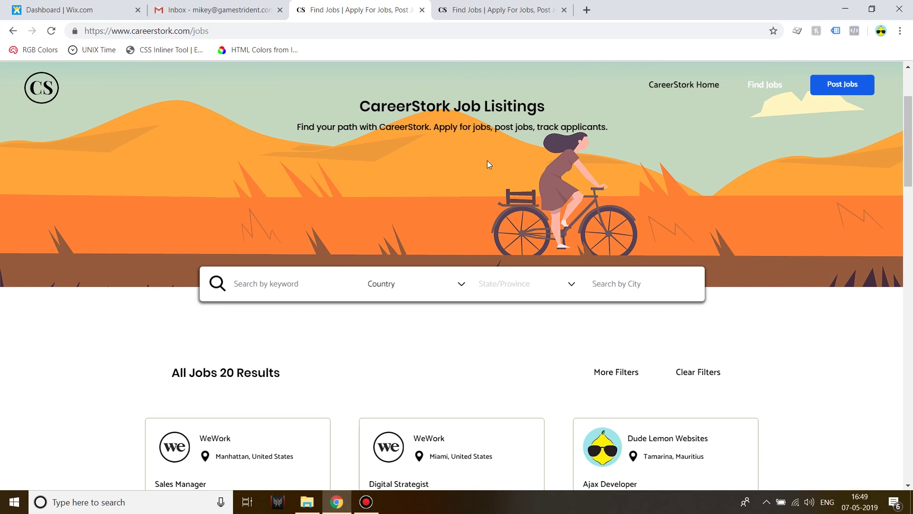
- Search with IT, Healthcare, Part-time, Seasonal, Remote, Senior and Mid senior filters
left_click(604, 372)
scroll(578, 376, "down", 1)
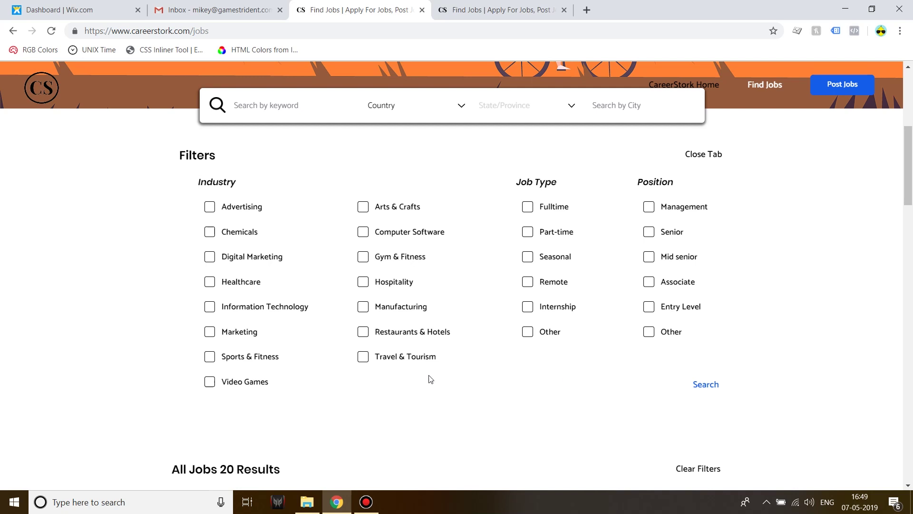
left_click(209, 304)
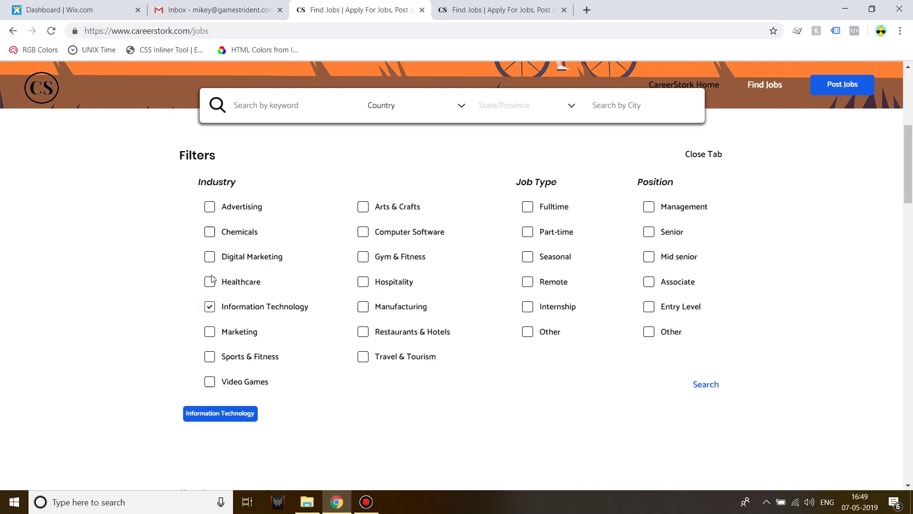
left_click(210, 283)
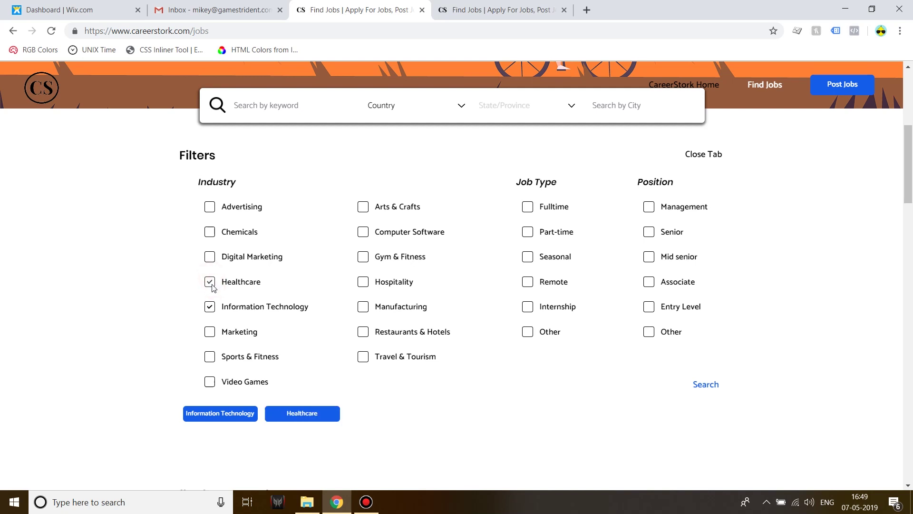
left_click(527, 232)
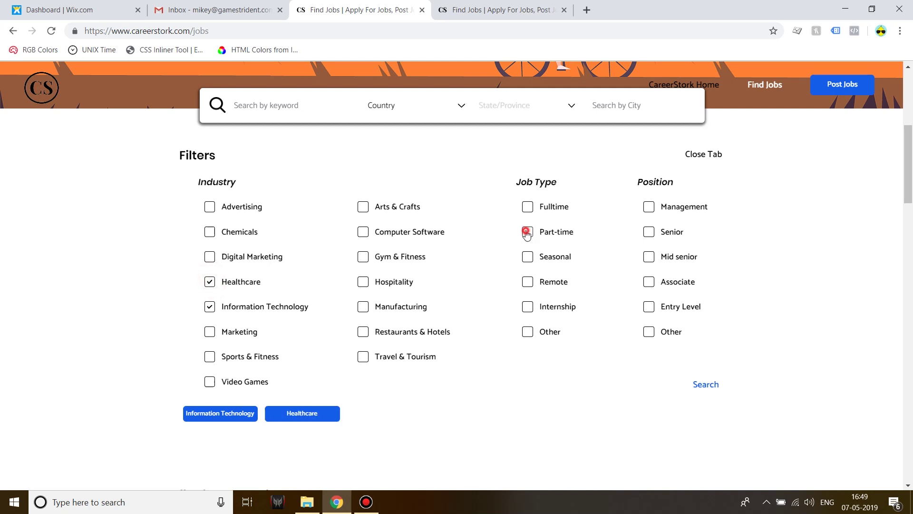
left_click(527, 257)
left_click(527, 282)
left_click(649, 232)
left_click(649, 257)
scroll(628, 280, "down", 2)
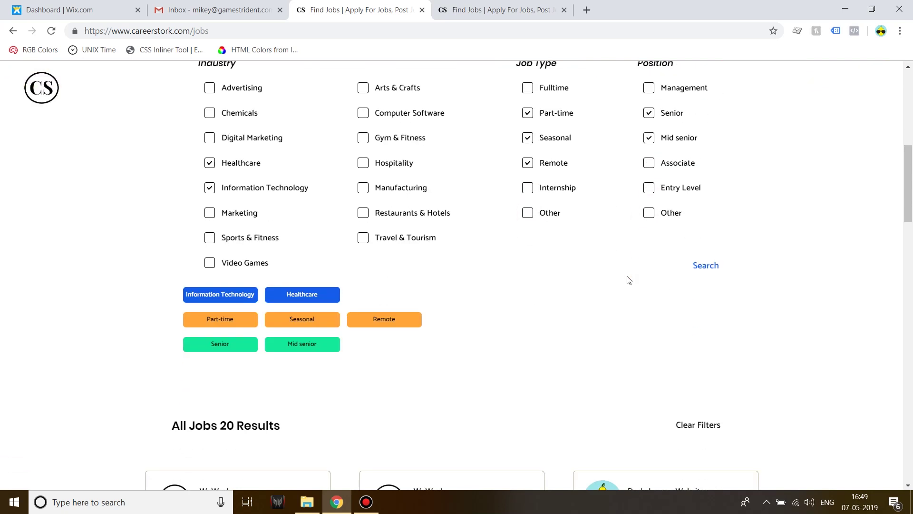
left_click(713, 265)
scroll(458, 354, "down", 3)
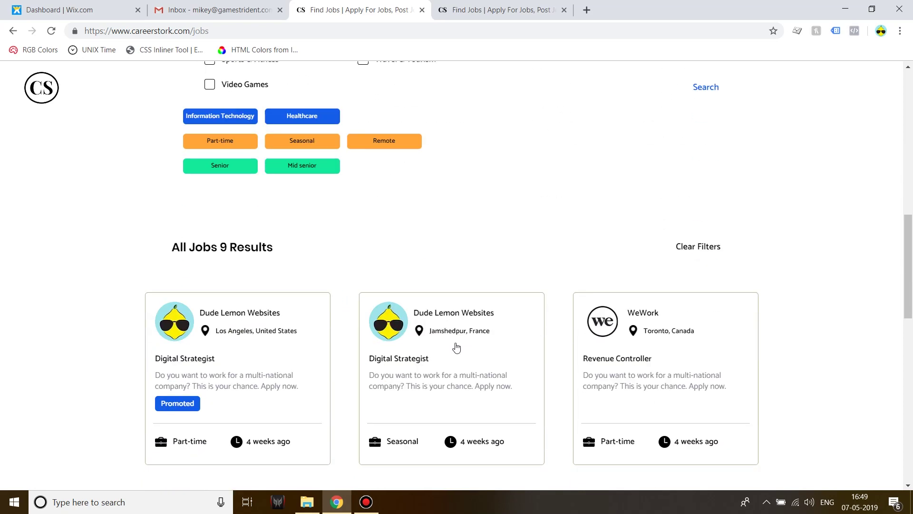
scroll(457, 353, "down", 3)
scroll(457, 353, "up", 3)
scroll(456, 352, "up", 3)
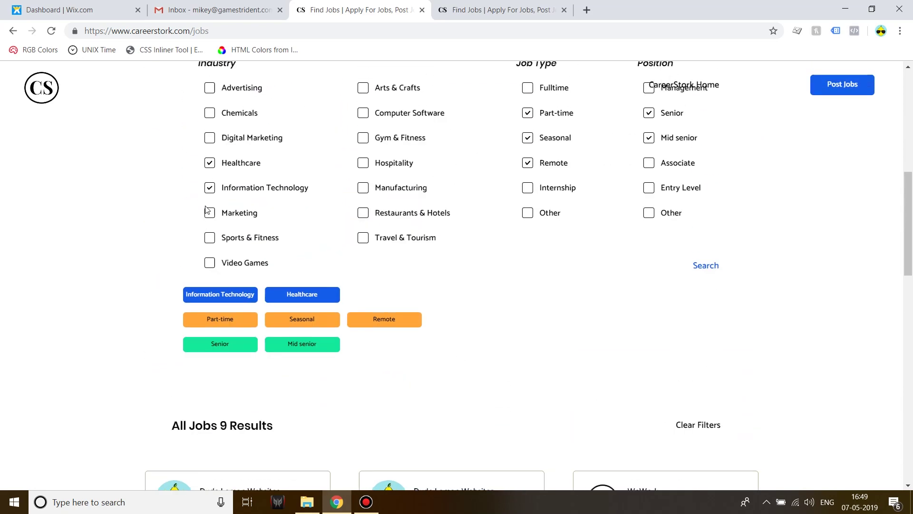
- Narrow the industry filter to Information Technology only and rerun the search
left_click(211, 190)
scroll(392, 313, "down", 2)
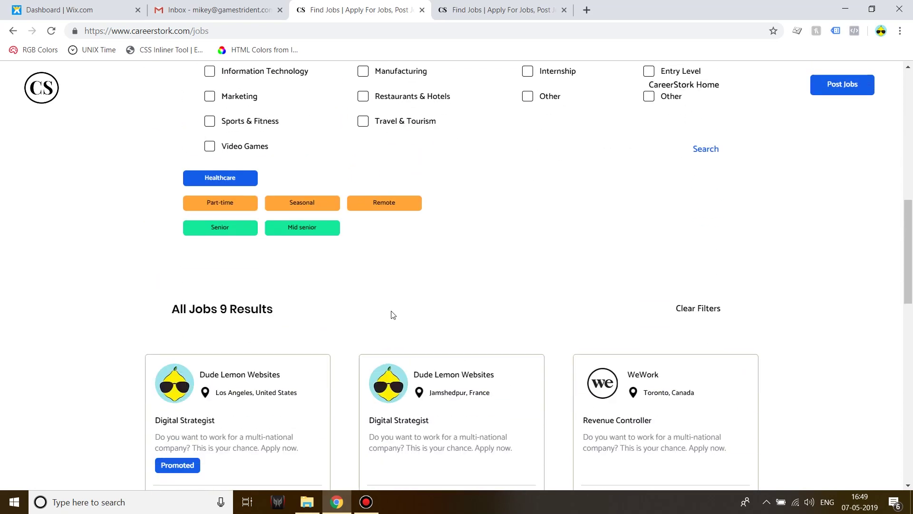
left_click(705, 152)
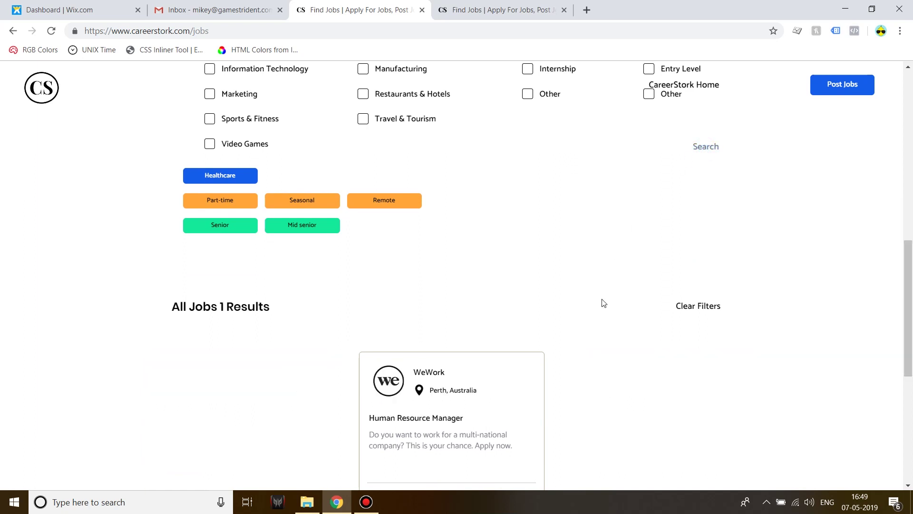
scroll(409, 315, "up", 2)
left_click(209, 188)
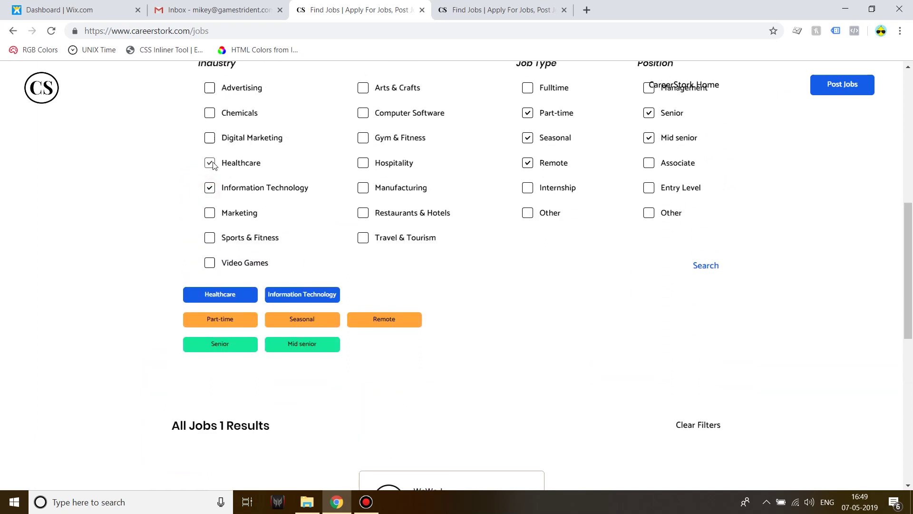
left_click(209, 163)
scroll(498, 277, "down", 1)
left_click(704, 207)
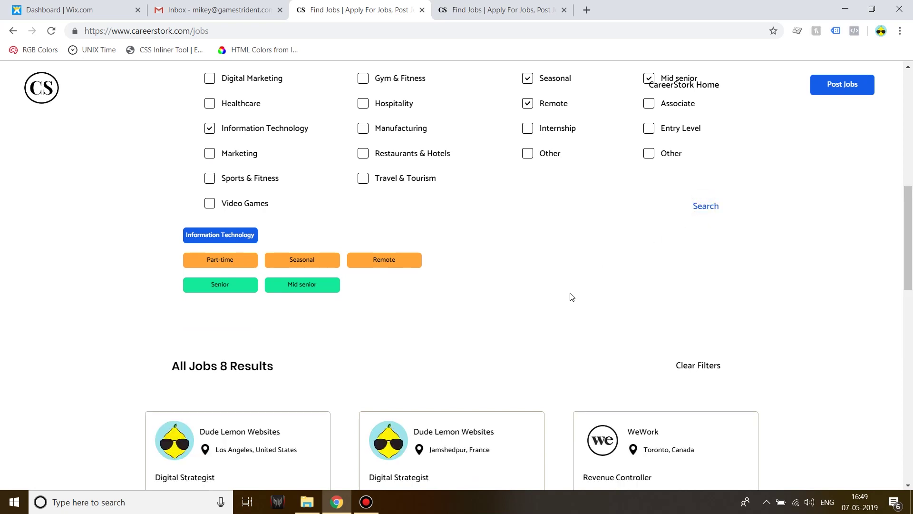
scroll(569, 296, "up", 2)
- Drop the Part-time and Seasonal job types and search again
left_click(528, 198)
left_click(527, 172)
scroll(516, 359, "down", 3)
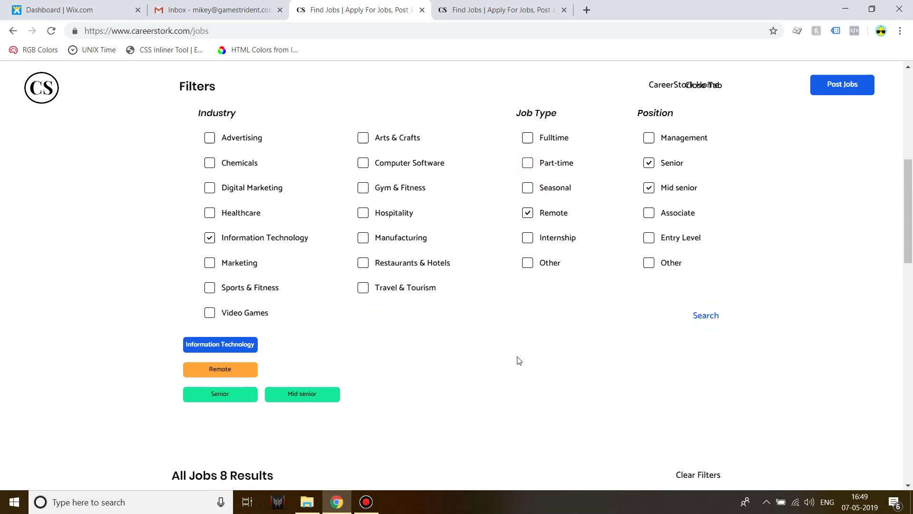
left_click(699, 154)
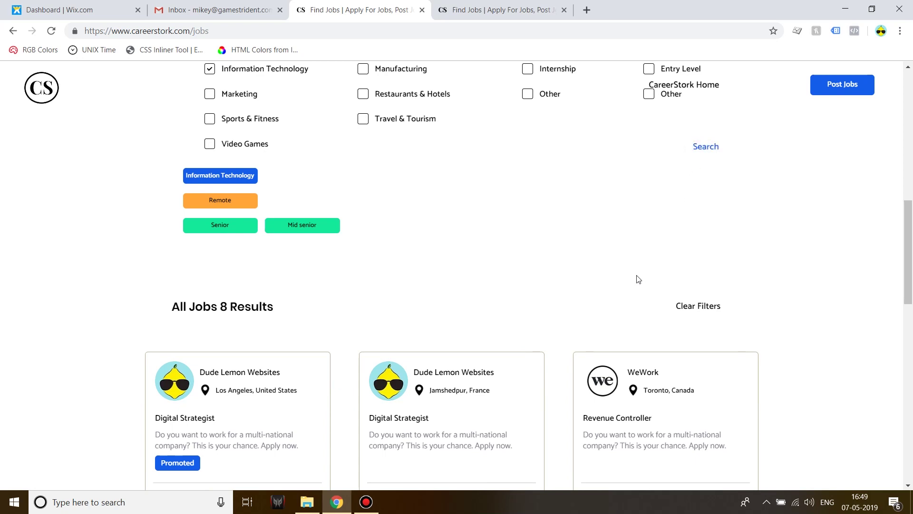
scroll(637, 292, "up", 3)
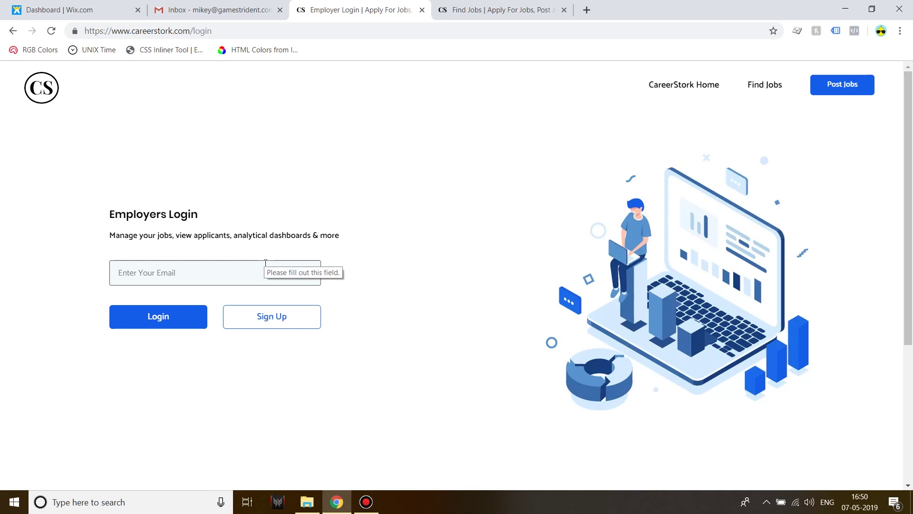
- Enter the employer email, fixing a typo, and submit it on Employers Login
left_click(257, 275)
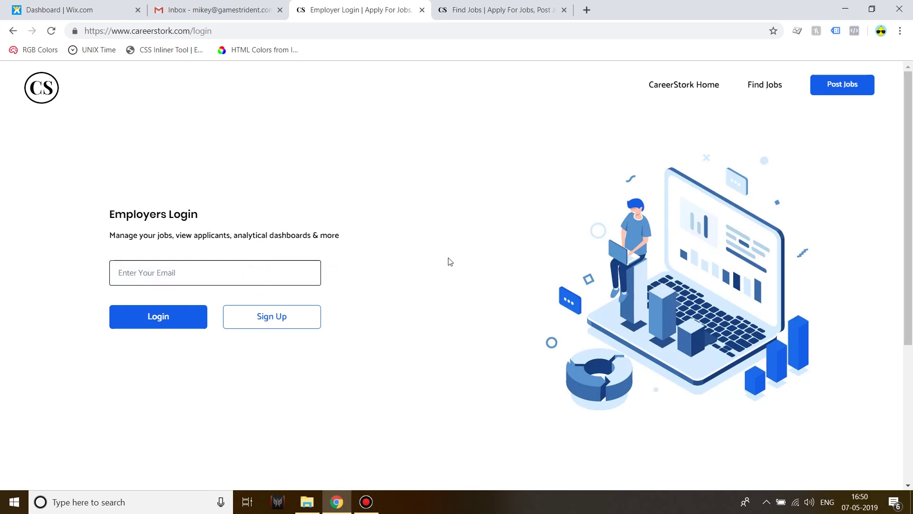
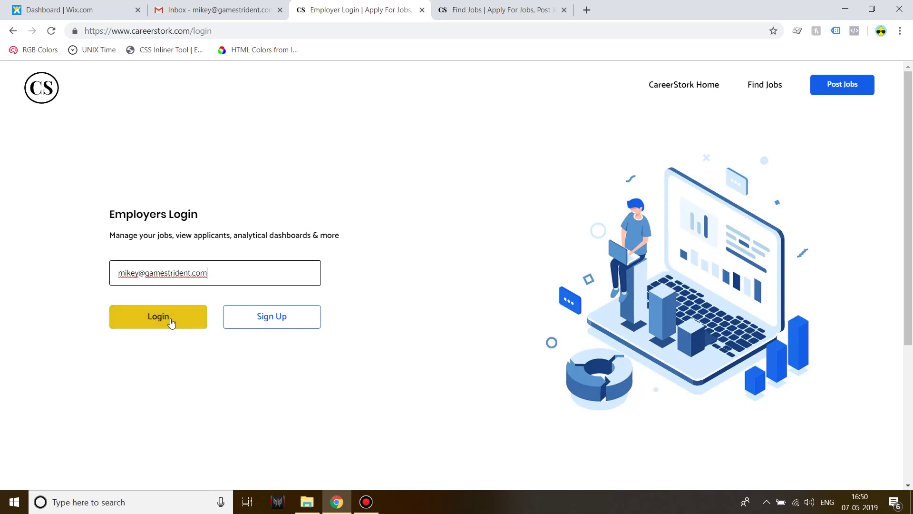
left_click(157, 322)
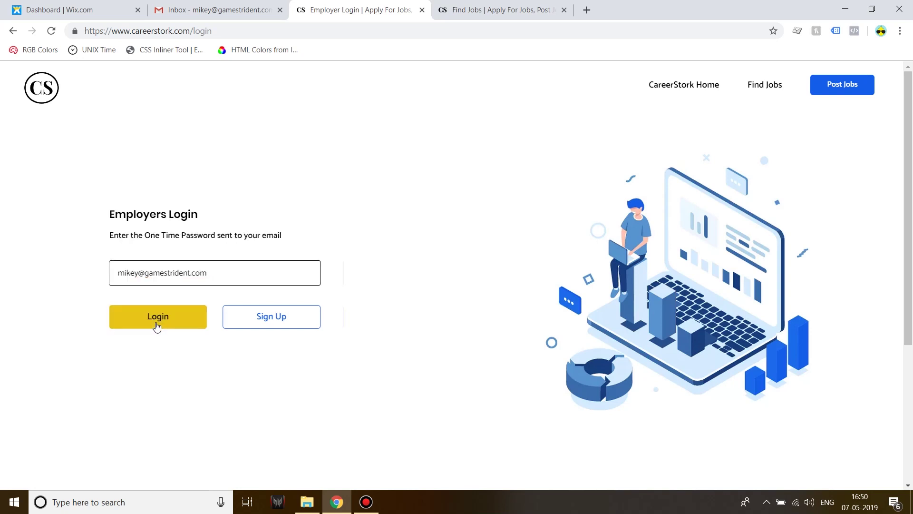
- Reach the OTP prompt, then refresh the Gmail inbox to fetch the login code email
key("Tab")
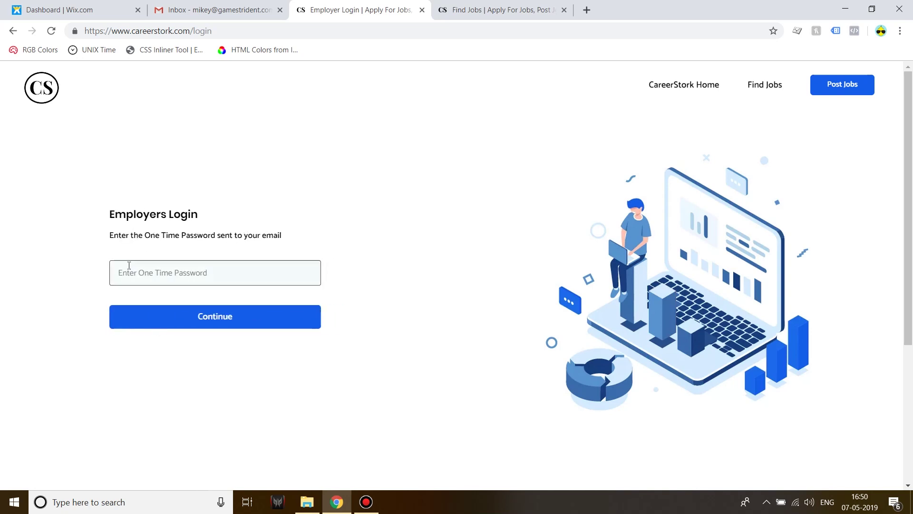
key("Return")
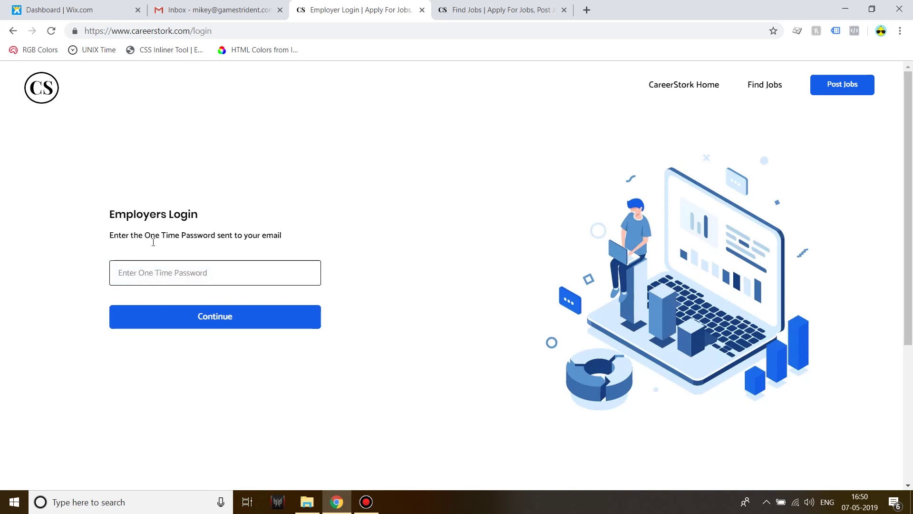
left_click(210, 12)
left_click(204, 114)
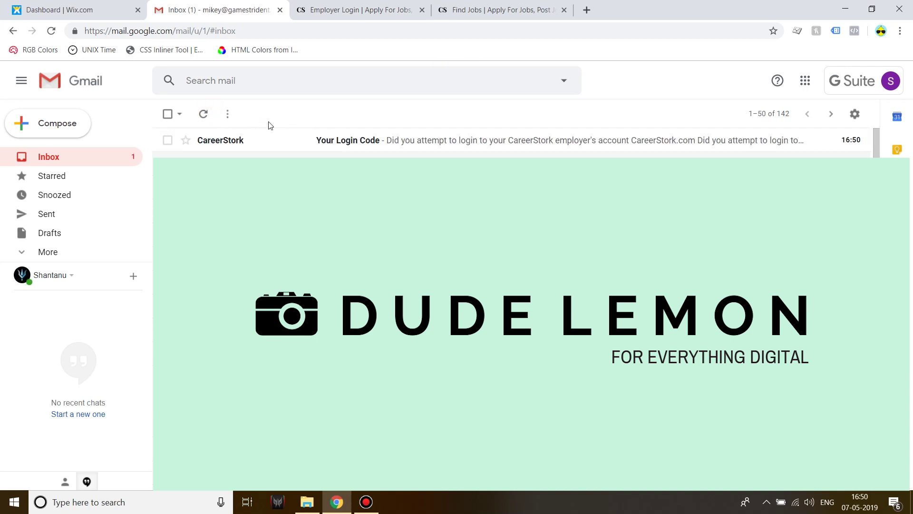
mouse_move(542, 139)
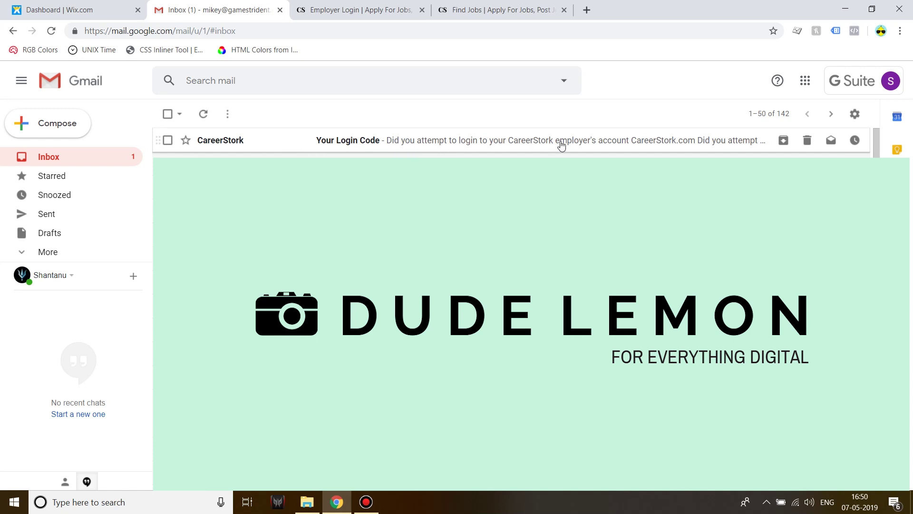
- Open the Your Login Code email, then submit a wrong code on the login page
left_click(615, 142)
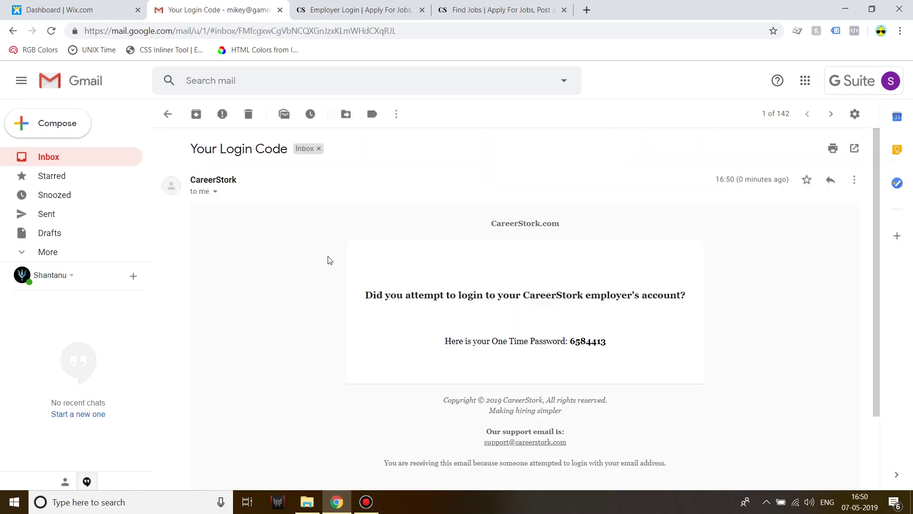
scroll(336, 261, "down", 2)
scroll(464, 307, "up", 1)
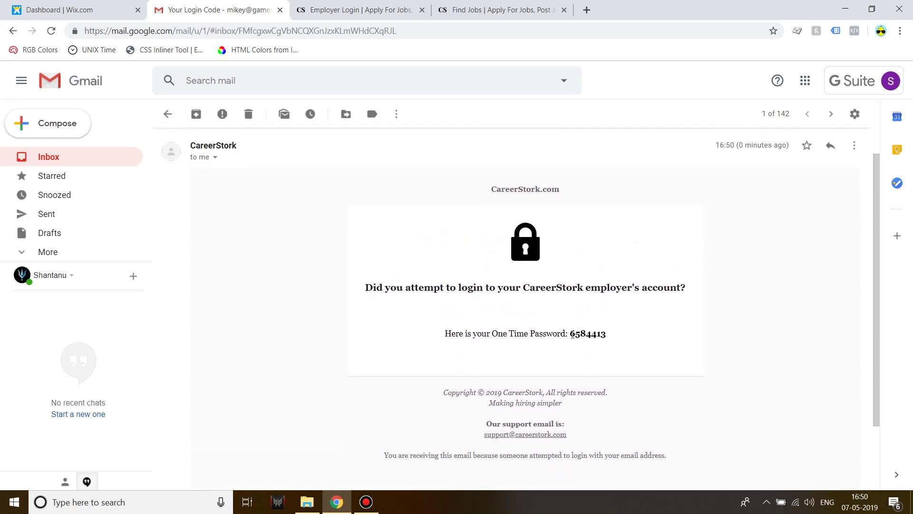
left_click(344, 14)
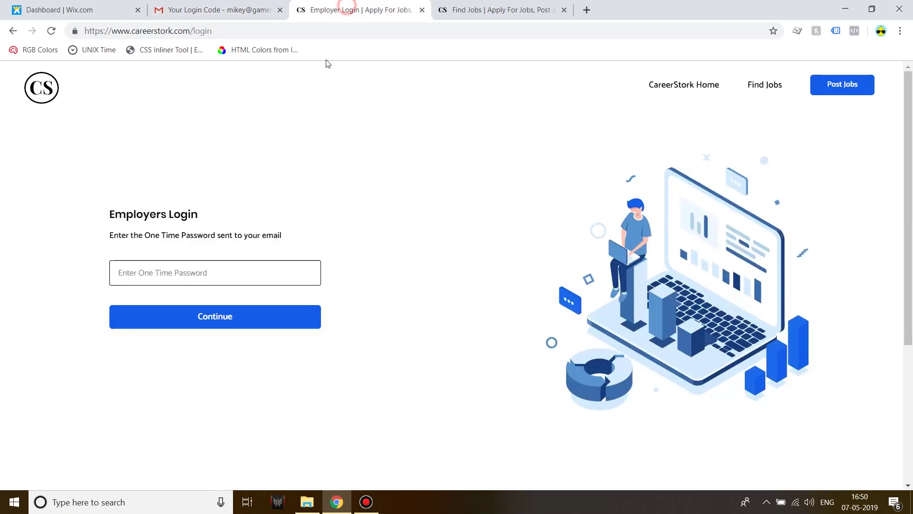
left_click(196, 267)
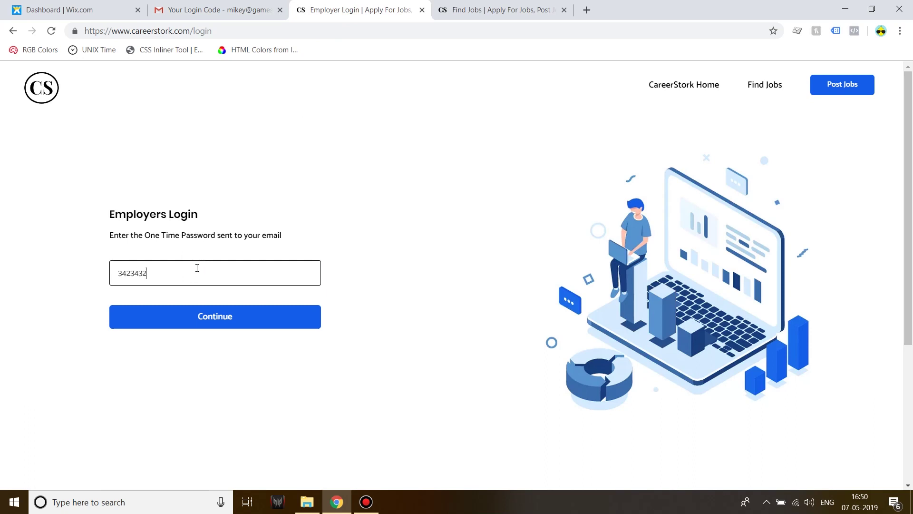
left_click(210, 328)
left_click(204, 10)
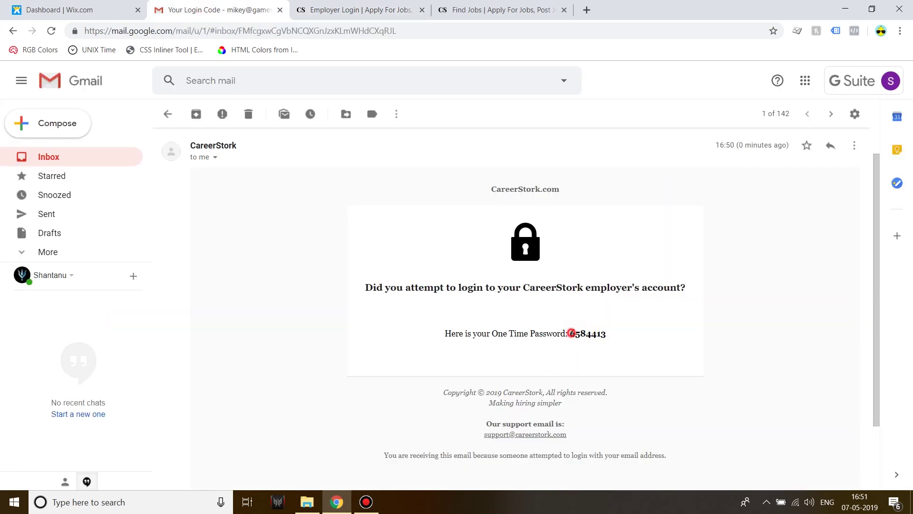
left_click_drag(570, 333, 609, 337)
key("ctrl+c")
left_click(357, 10)
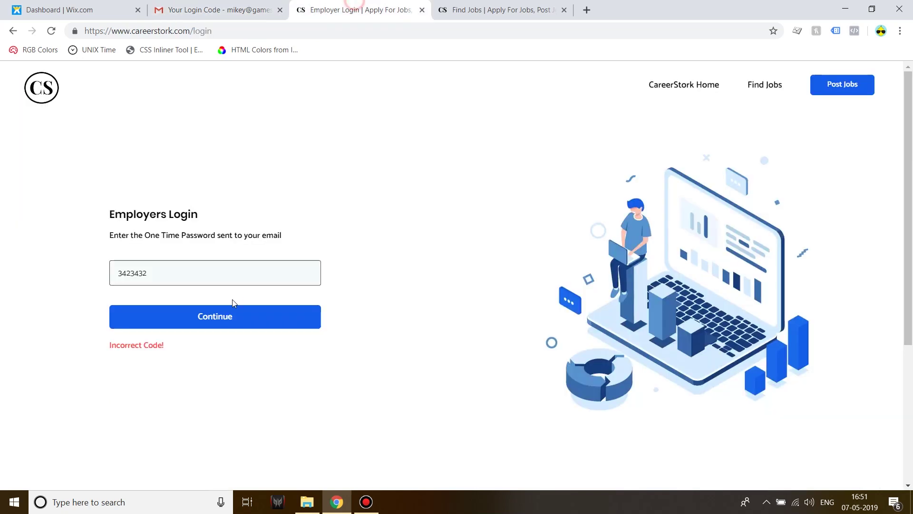
double_click(179, 278)
key("ctrl+v")
left_click(190, 316)
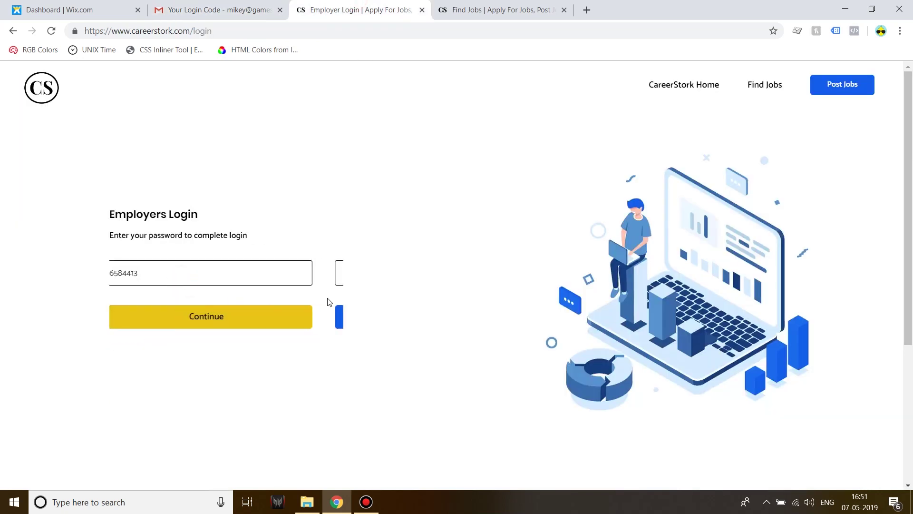
- Replace the password field contents with the account password and log in
left_click(271, 277)
type("*")
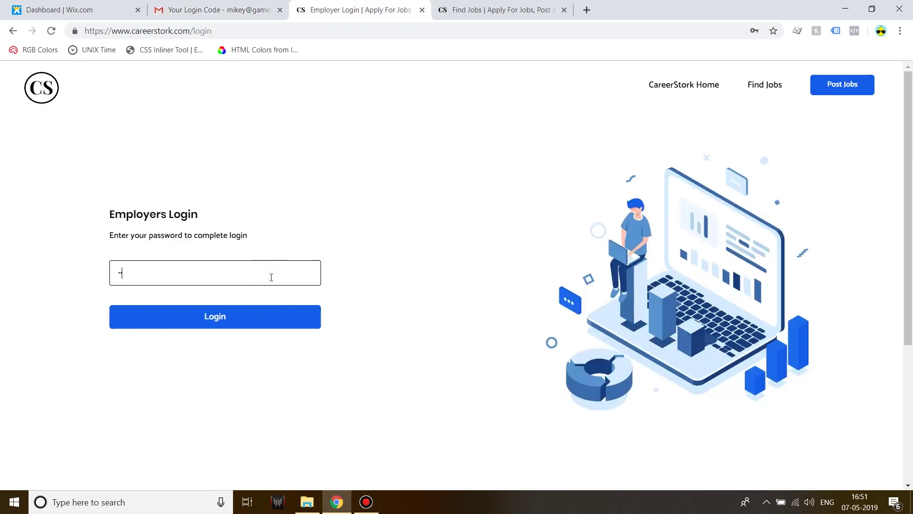
type("********")
type("******")
key("ctrl+a")
type("*")
type("********")
left_click(252, 315)
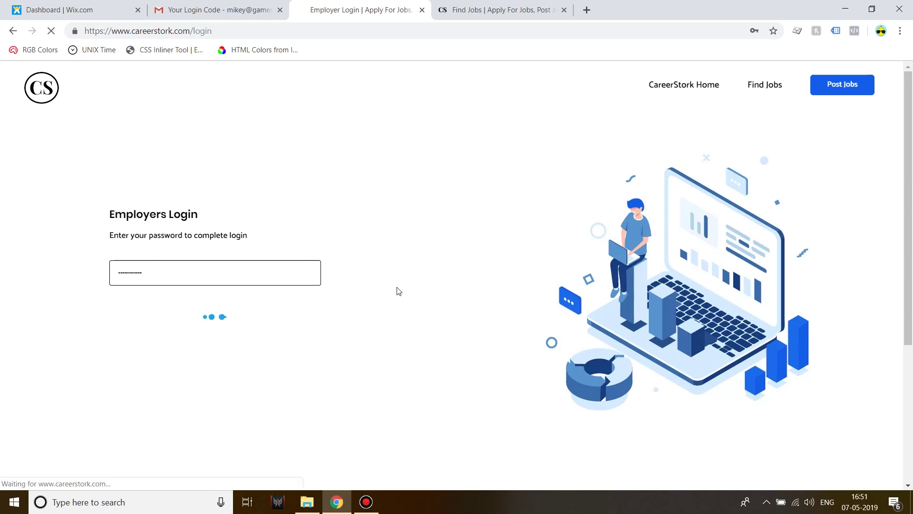
left_click(501, 10)
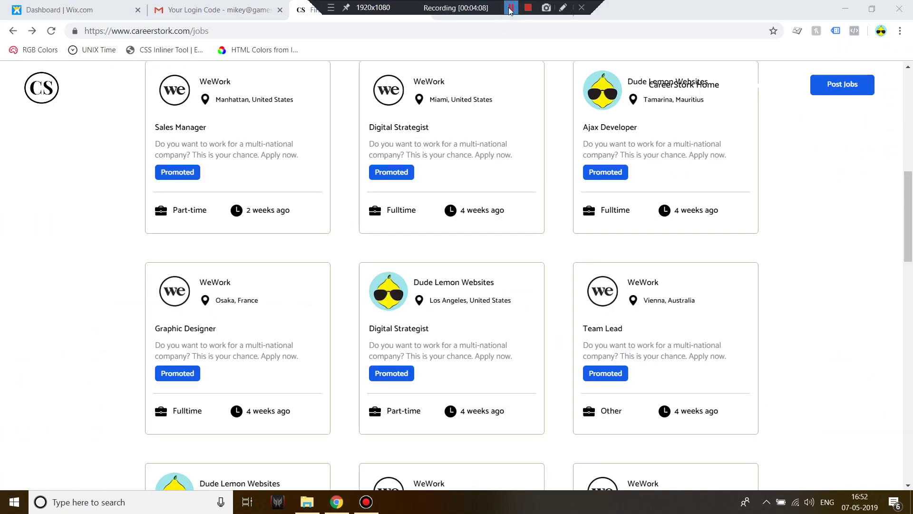
scroll(575, 154, "up", 1)
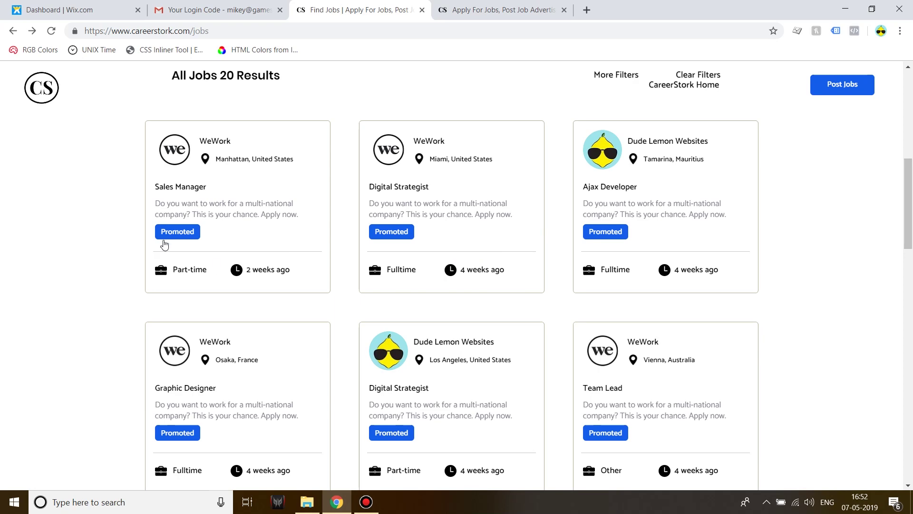
scroll(250, 275, "up", 1)
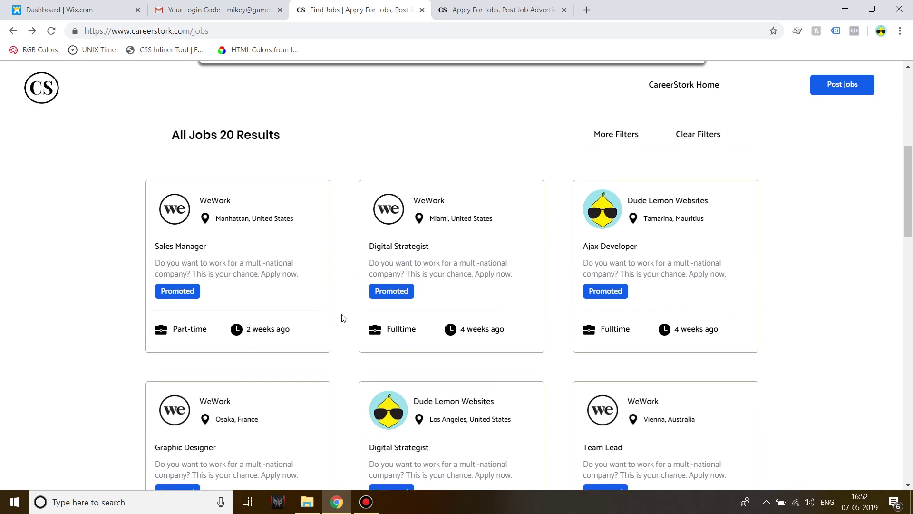
scroll(343, 321, "down", 1)
scroll(341, 328, "down", 2)
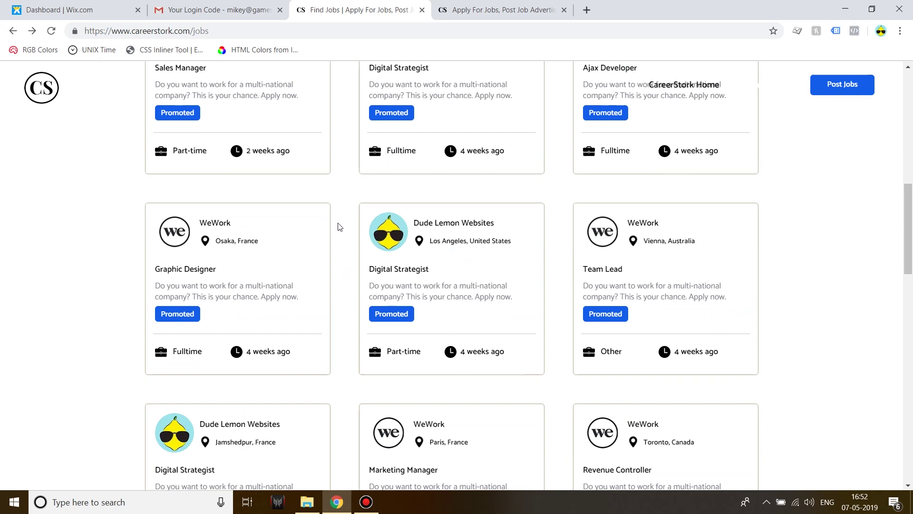
scroll(341, 233, "up", 1)
scroll(340, 233, "up", 1)
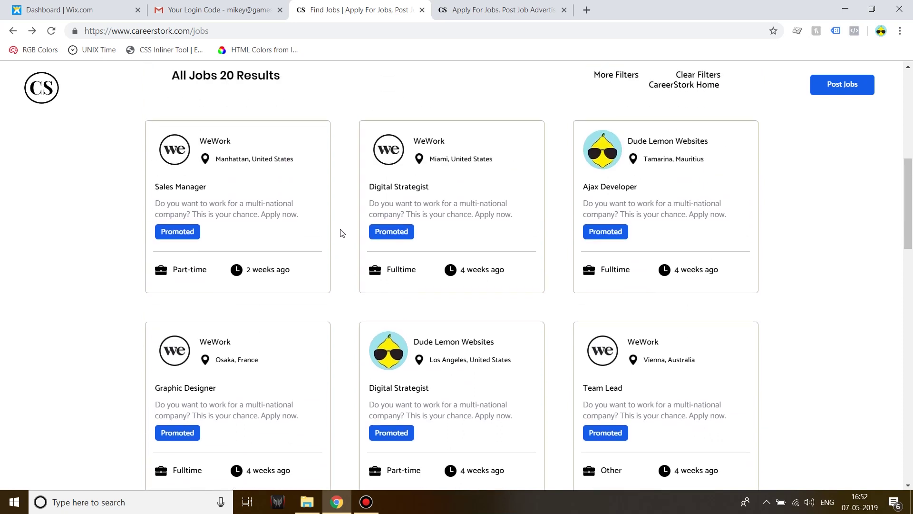
scroll(340, 233, "down", 1)
scroll(341, 233, "up", 1)
scroll(341, 233, "down", 1)
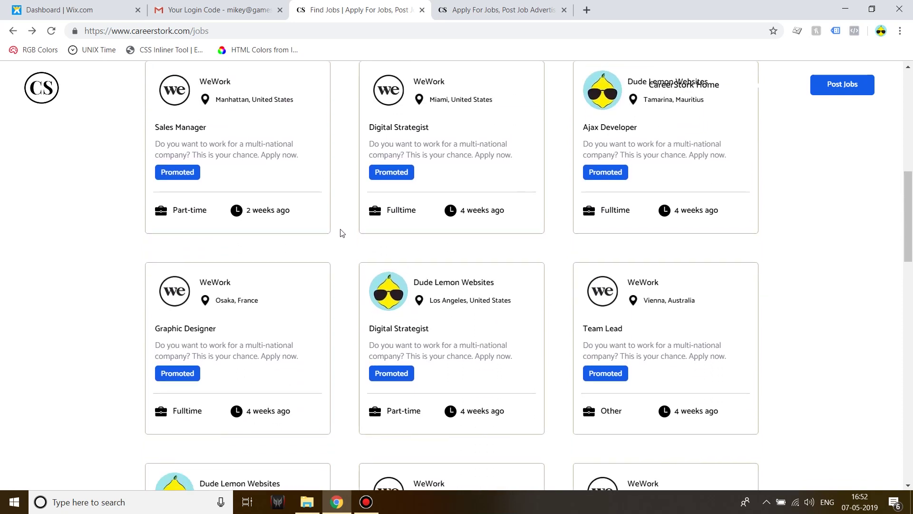
scroll(341, 233, "up", 1)
scroll(341, 233, "down", 1)
scroll(342, 230, "up", 1)
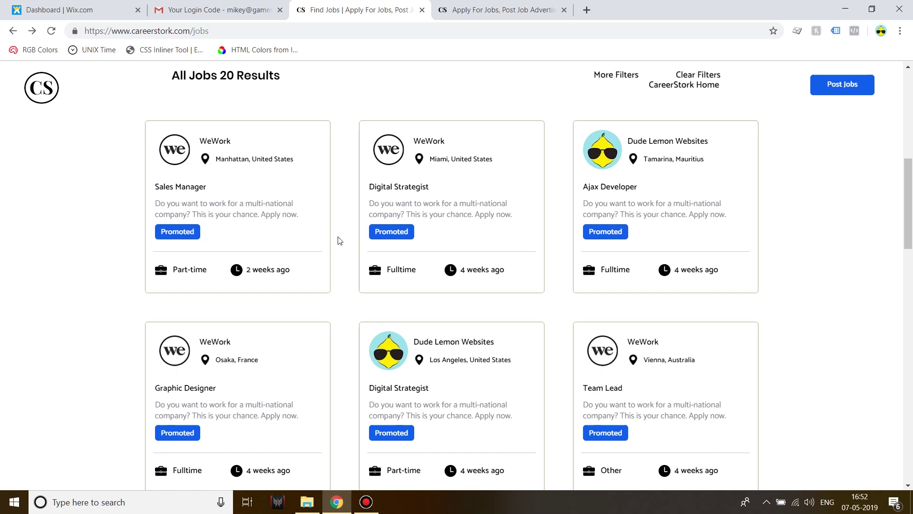
scroll(339, 240, "down", 2)
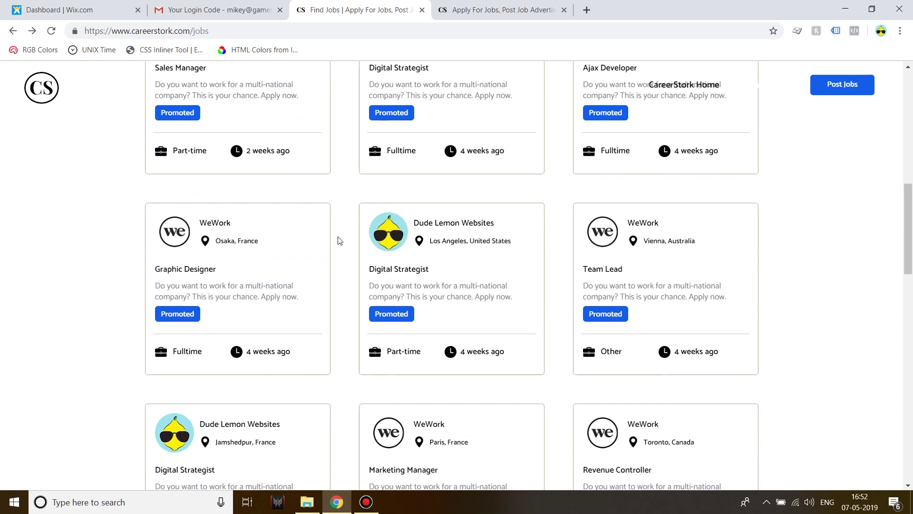
- Open the WeWork Graphic Designer job from the promoted listings
left_click(260, 289)
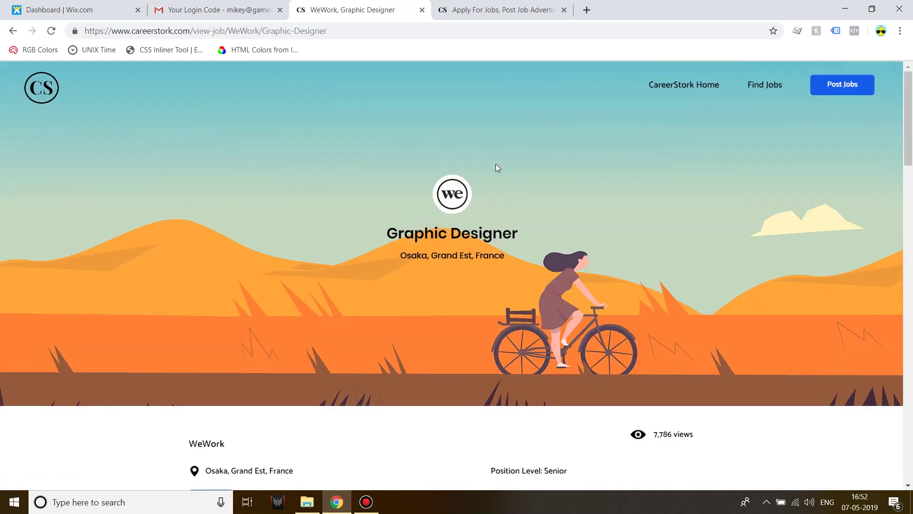
scroll(496, 168, "down", 2)
scroll(496, 168, "down", 2)
scroll(496, 168, "down", 2)
scroll(496, 168, "down", 3)
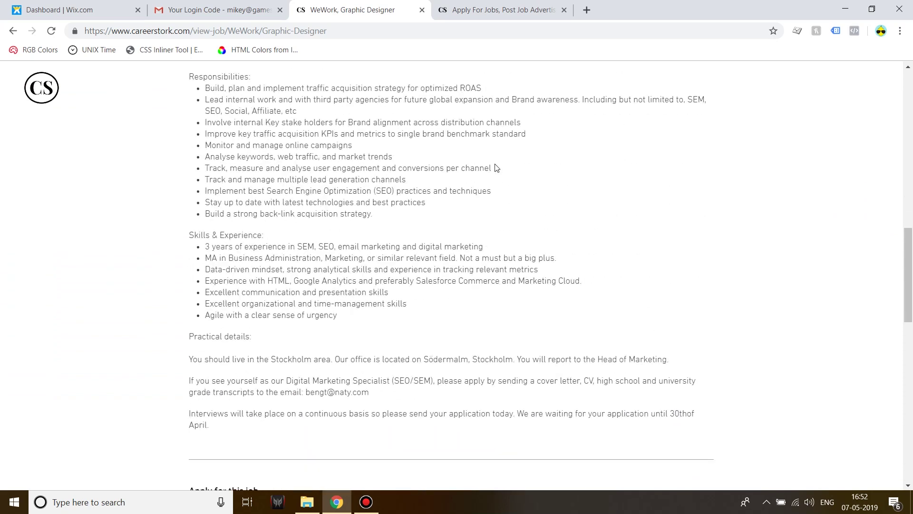
scroll(495, 167, "down", 2)
scroll(528, 169, "down", 2)
scroll(547, 169, "down", 2)
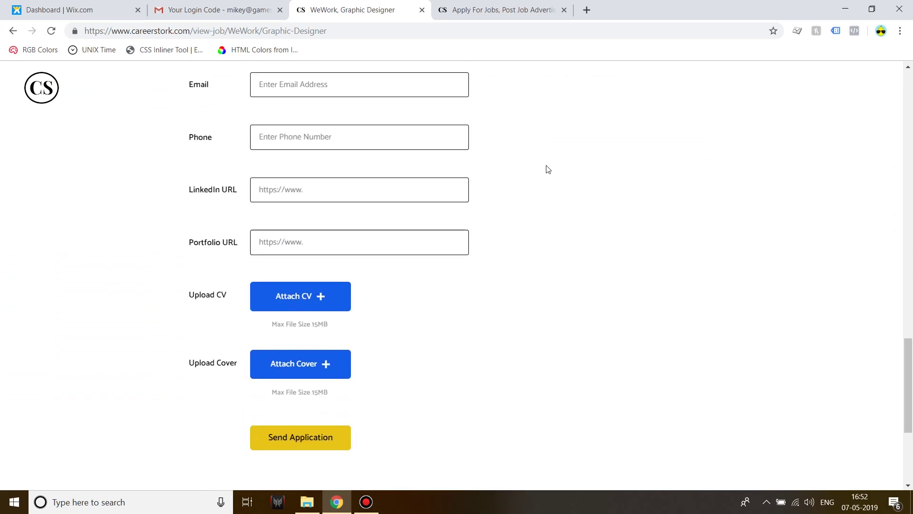
scroll(547, 169, "down", 3)
scroll(547, 169, "up", 1)
scroll(547, 170, "up", 3)
scroll(548, 169, "up", 2)
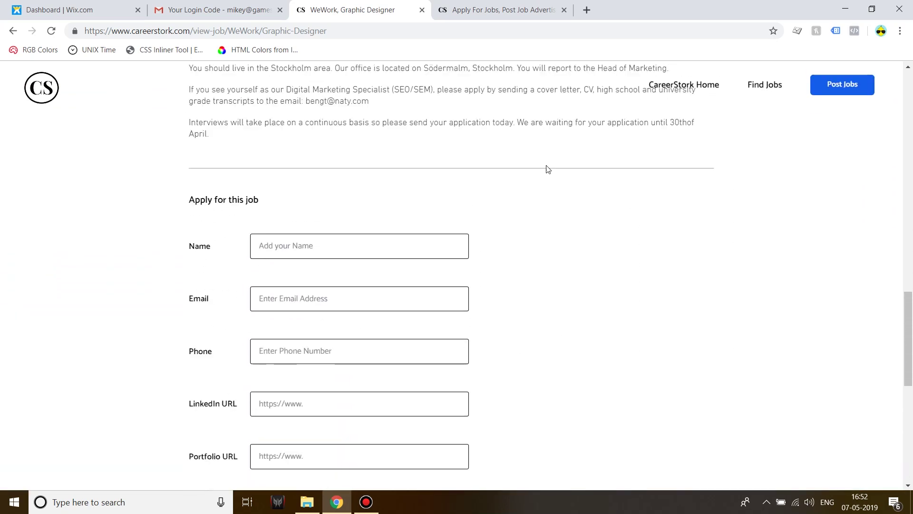
scroll(548, 169, "up", 2)
scroll(547, 170, "up", 2)
scroll(547, 170, "up", 2)
scroll(547, 169, "up", 2)
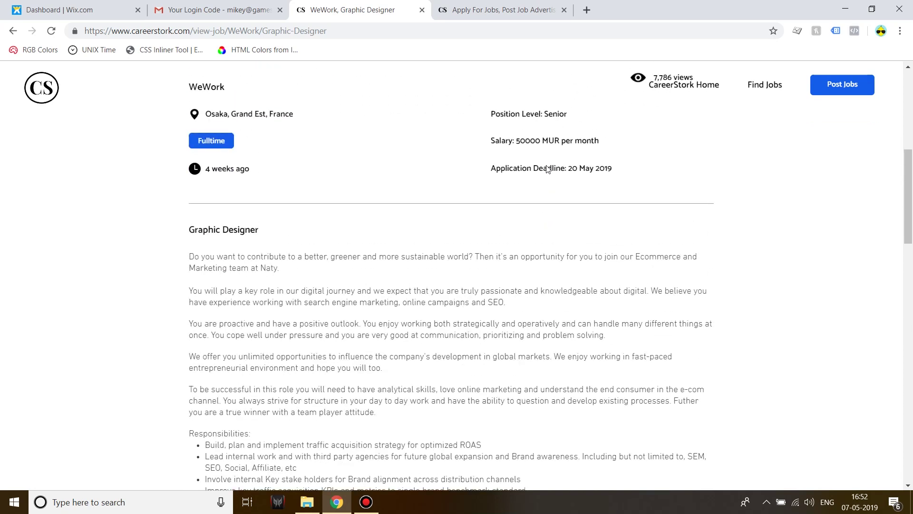
- Go back to the listings and open the WeWork Human Resource Manager job
key("alt+Left")
scroll(483, 312, "down", 2)
scroll(296, 292, "down", 2)
left_click(279, 277)
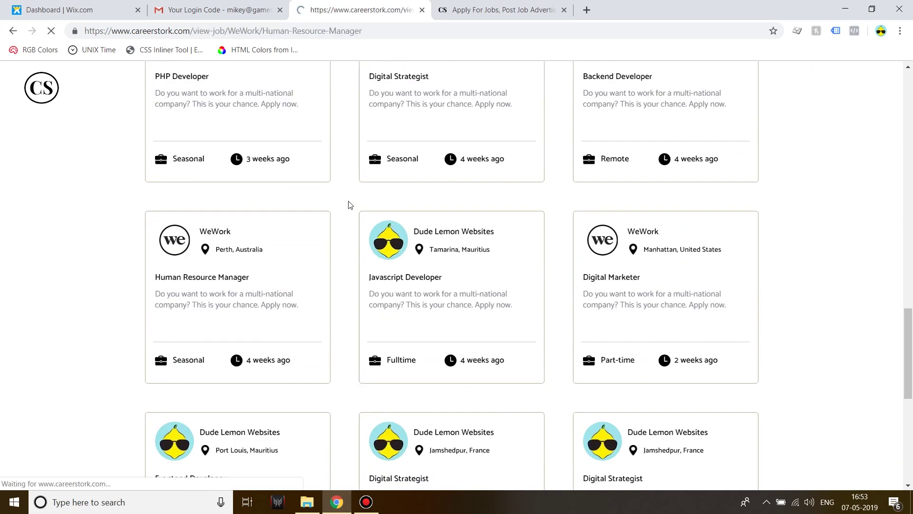
scroll(347, 206, "down", 3)
scroll(347, 206, "down", 5)
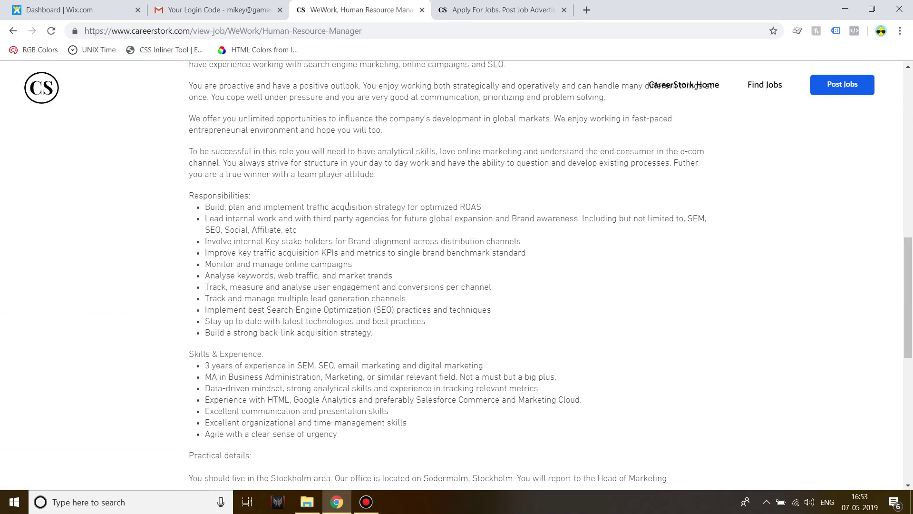
scroll(347, 208, "down", 3)
scroll(350, 213, "down", 2)
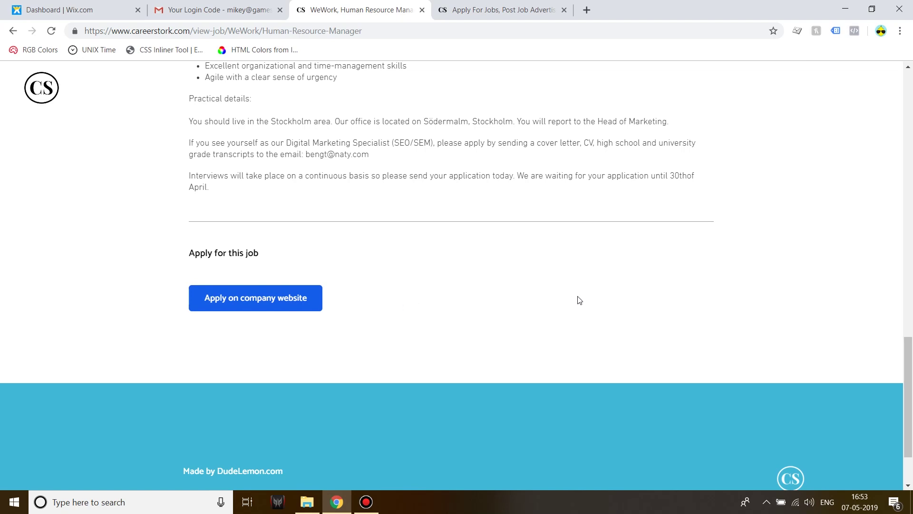
scroll(577, 299, "up", 2)
scroll(577, 300, "up", 6)
scroll(577, 300, "up", 2)
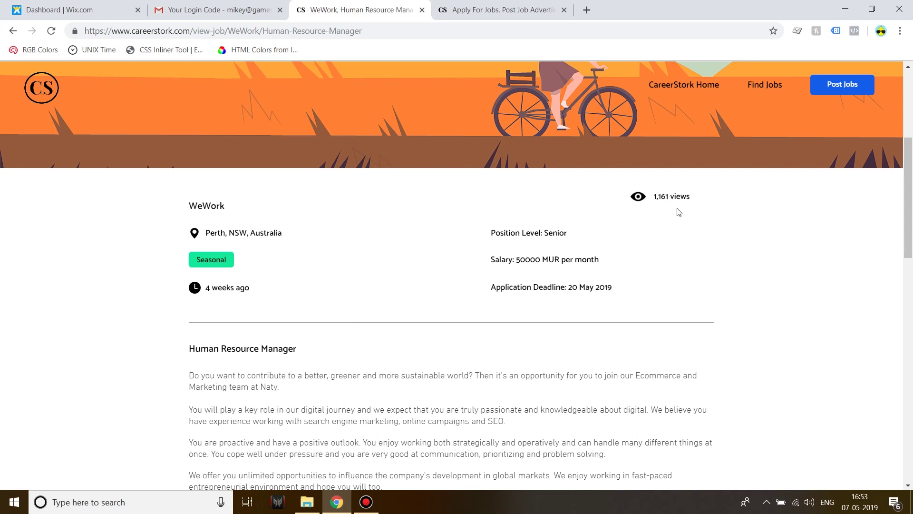
- Reload the Human Resource Manager page twice, raising its views from 1,161 to 1,162
left_click(51, 31)
left_click(55, 30)
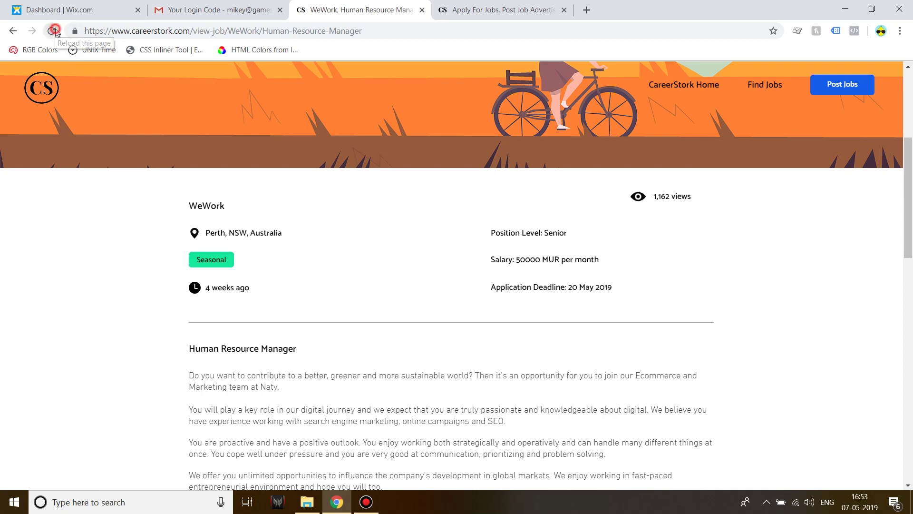